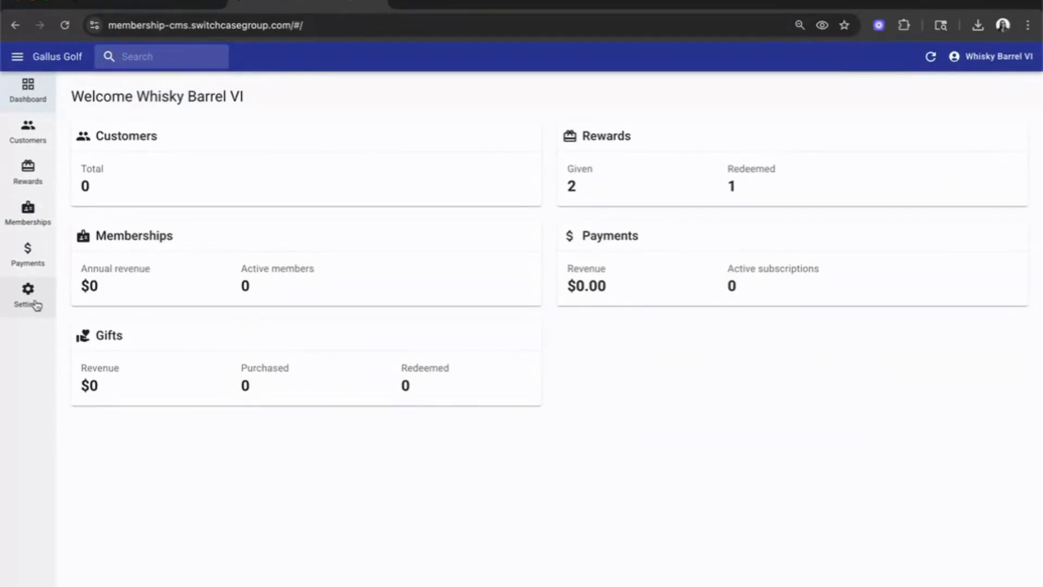
Review the brand settings, and examine the organization's regional, legal, support and page title settings
click(36, 306)
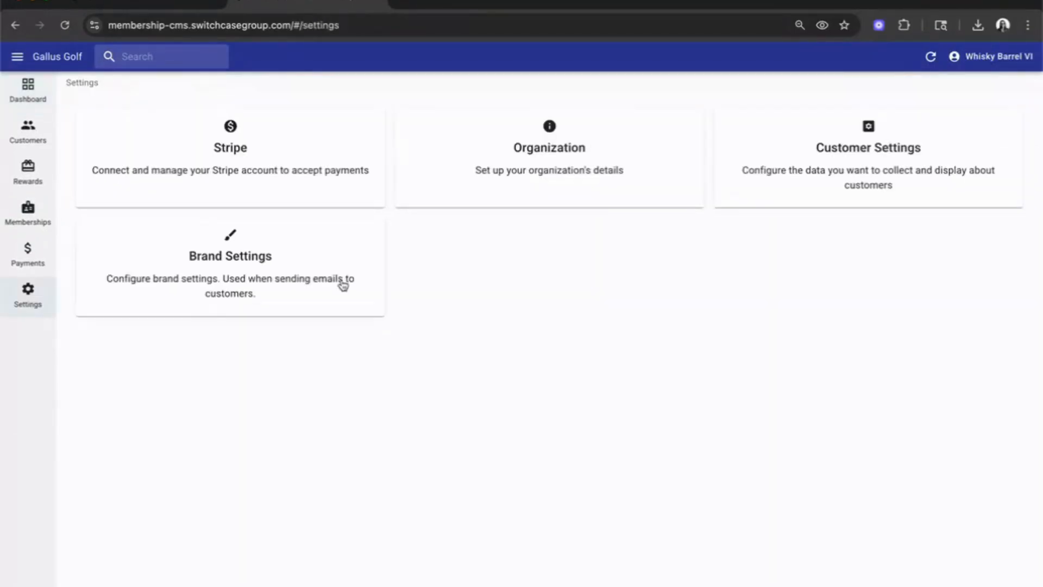
click(247, 280)
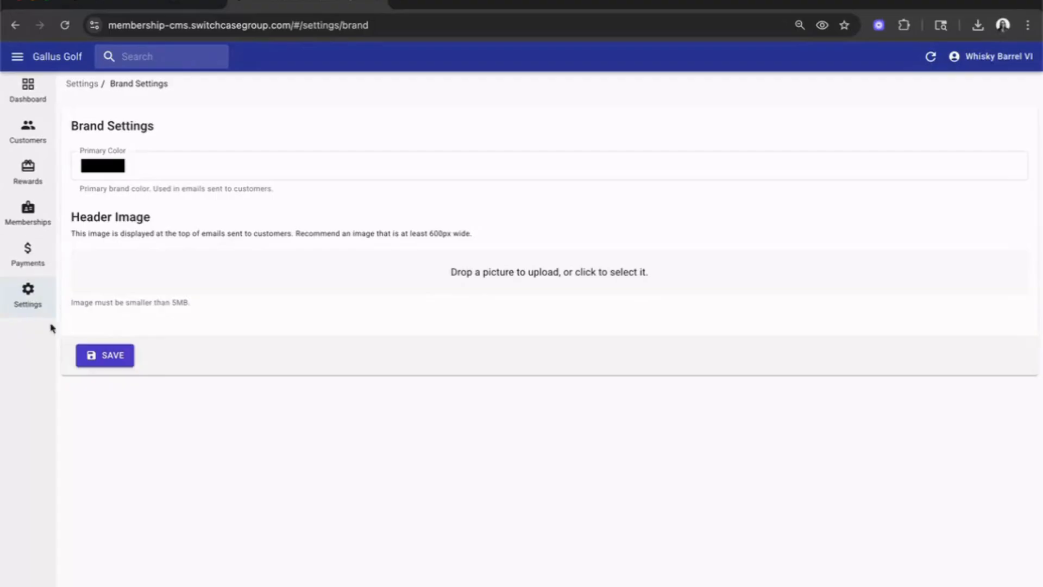
click(27, 297)
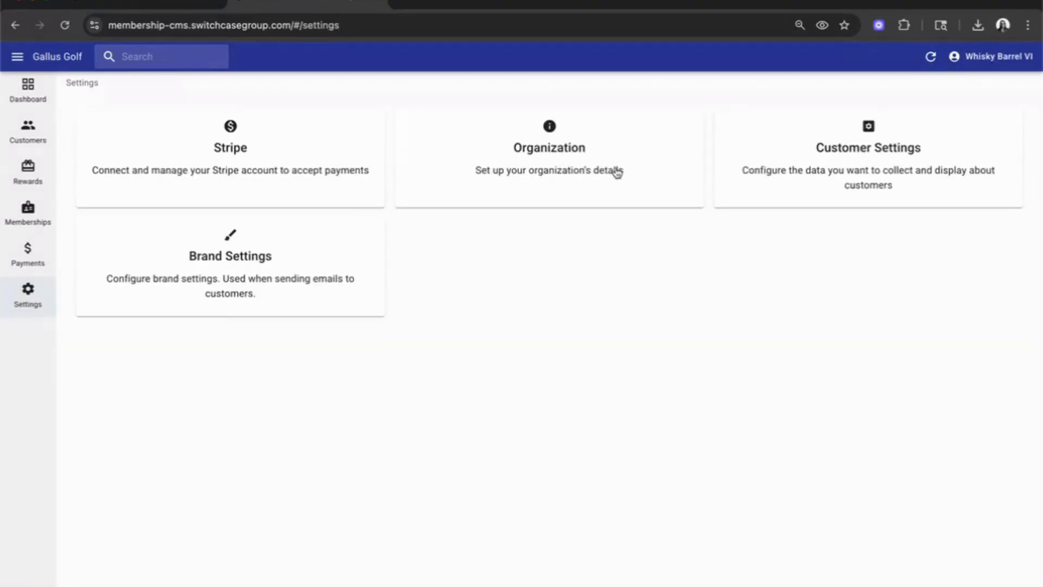
click(596, 170)
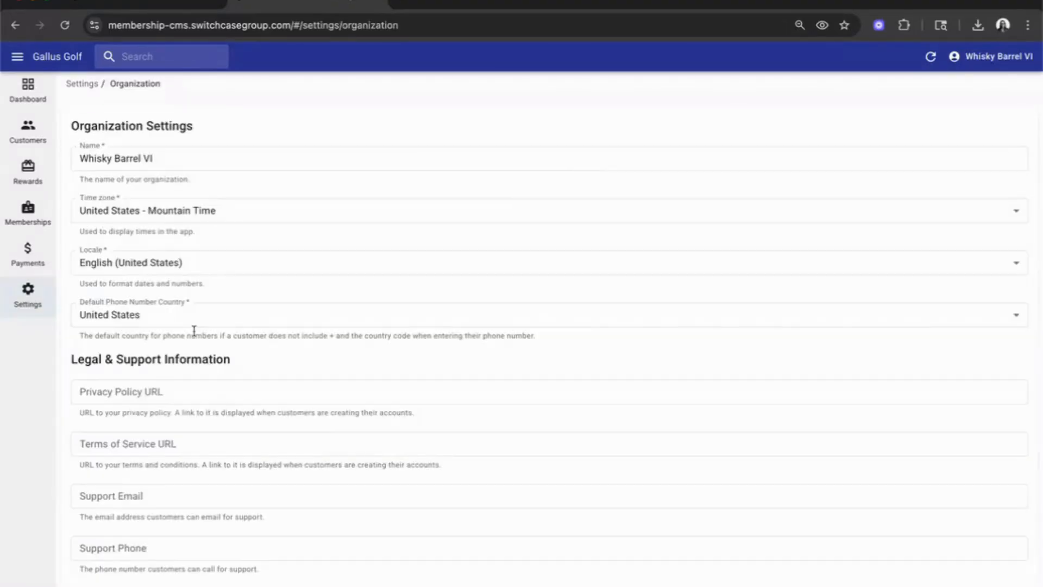
scroll(194, 330, down, 5)
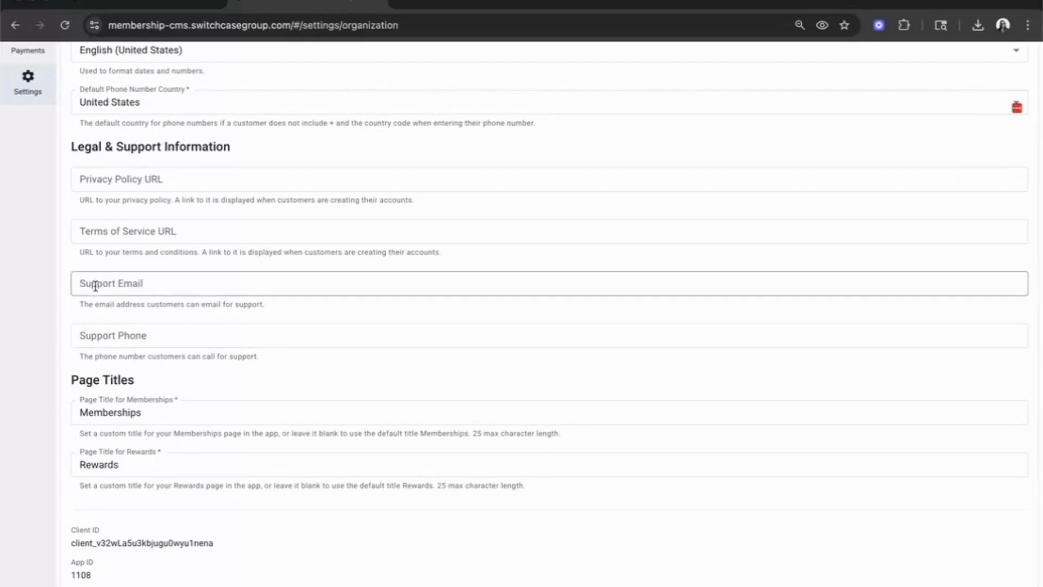
scroll(111, 392, up, 5)
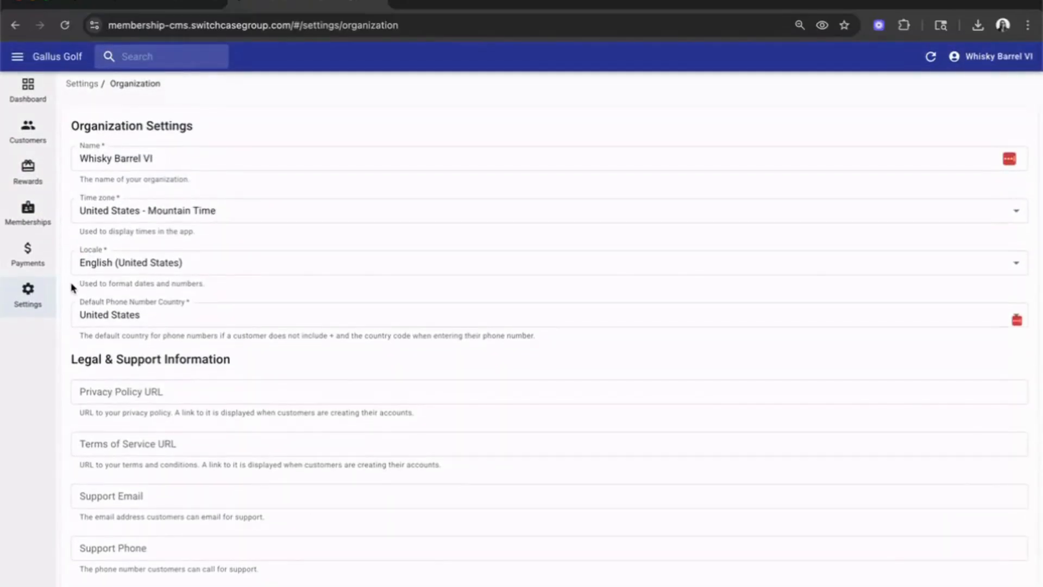
Open the 10 Pack of Golf Lessons membership and review its pricing
click(28, 210)
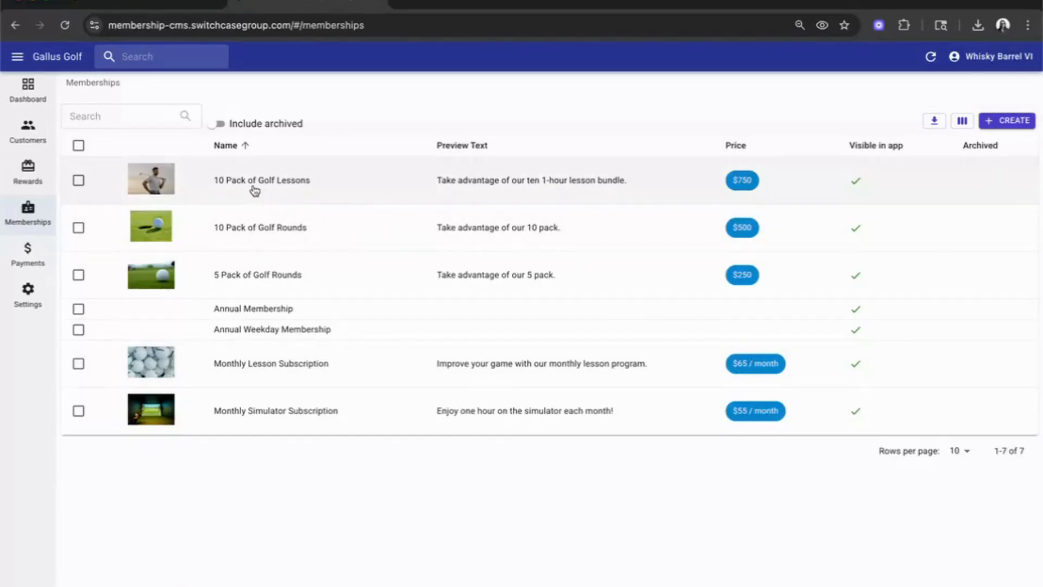
click(253, 188)
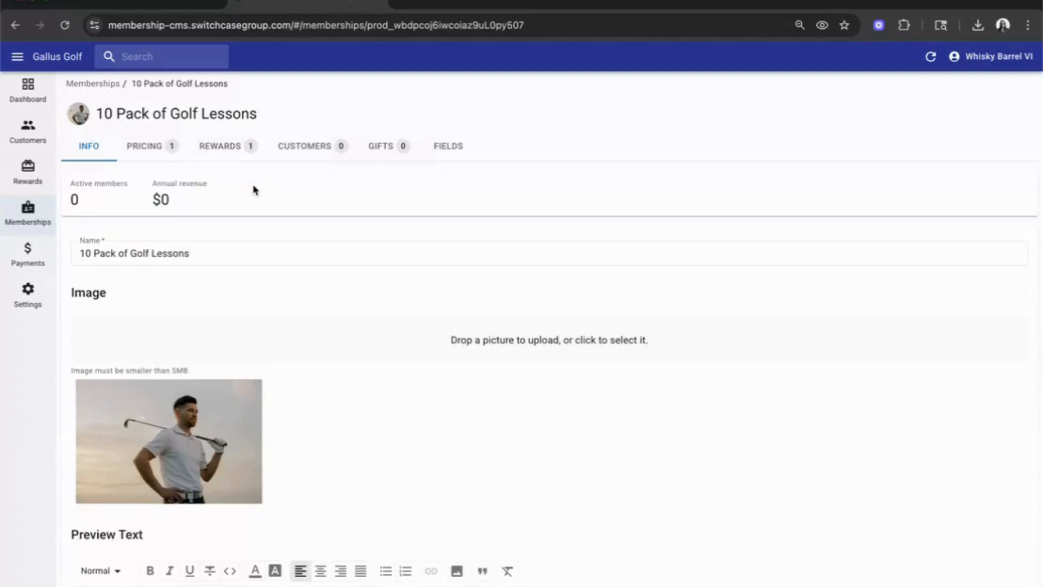
click(146, 150)
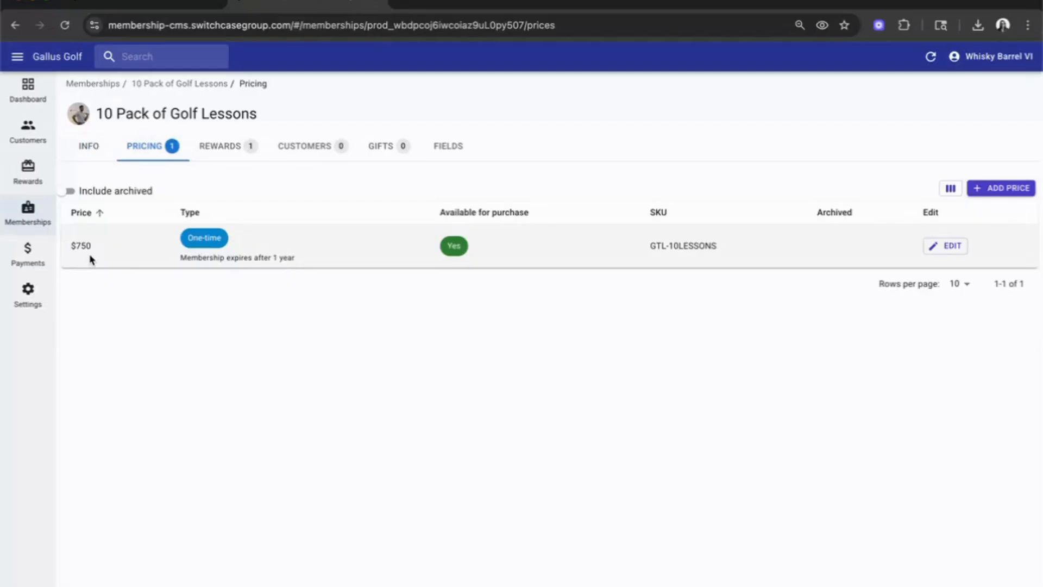
Start a new gift price for the 10 Pack of Golf Lessons membership with an amount of 750
click(385, 155)
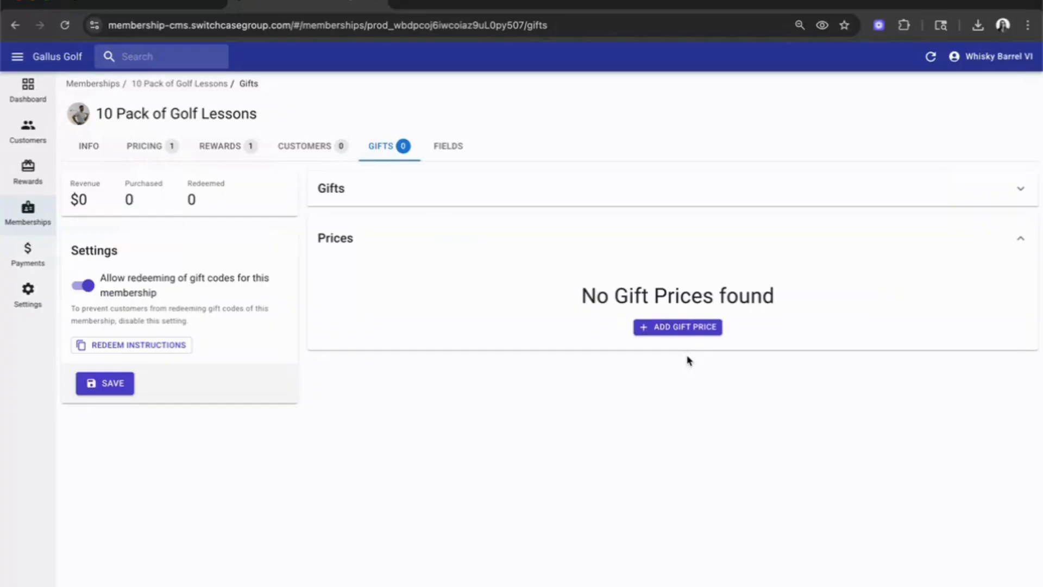
click(685, 327)
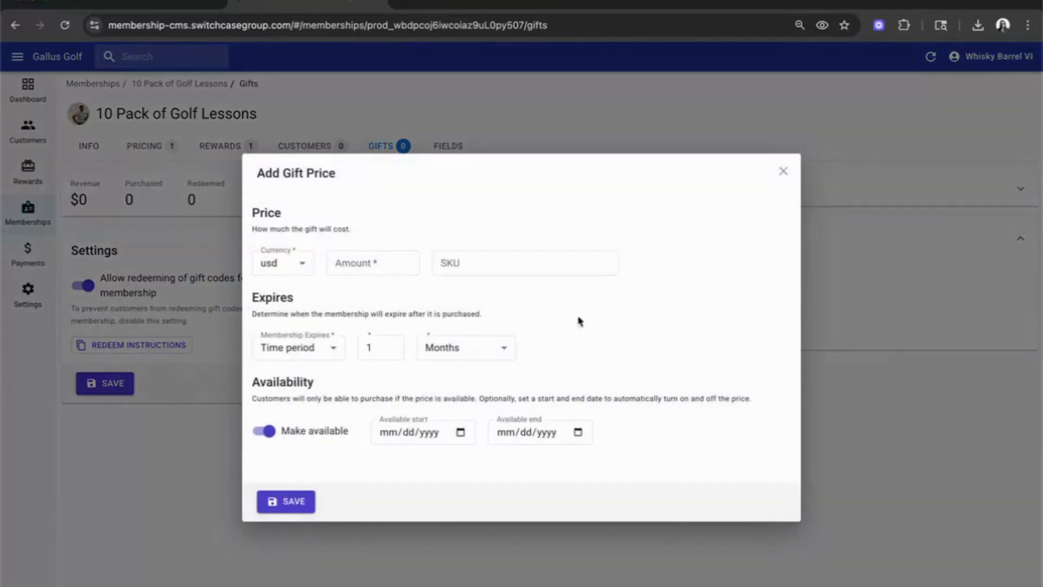
click(355, 265)
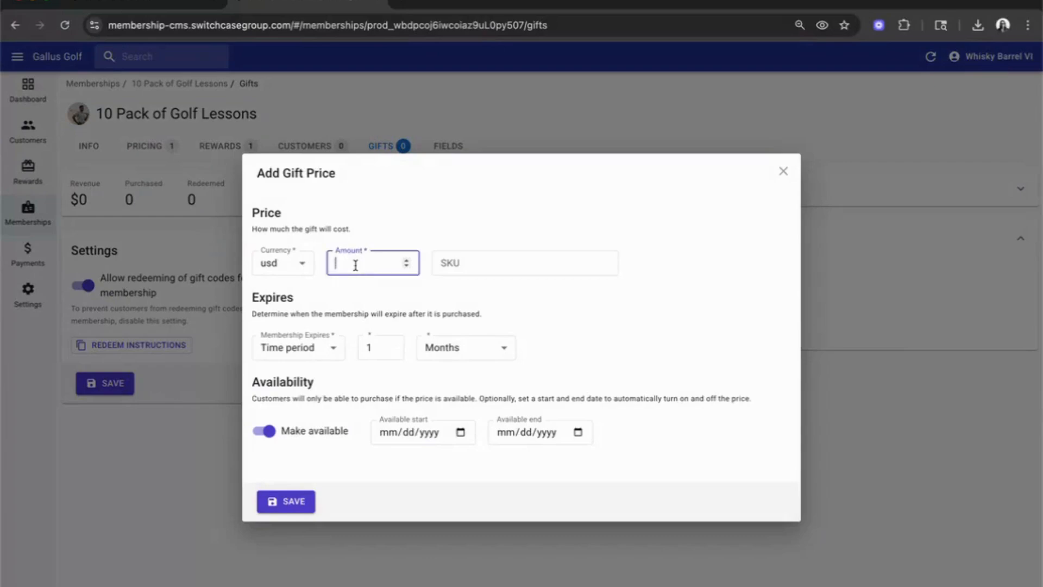
text(750)
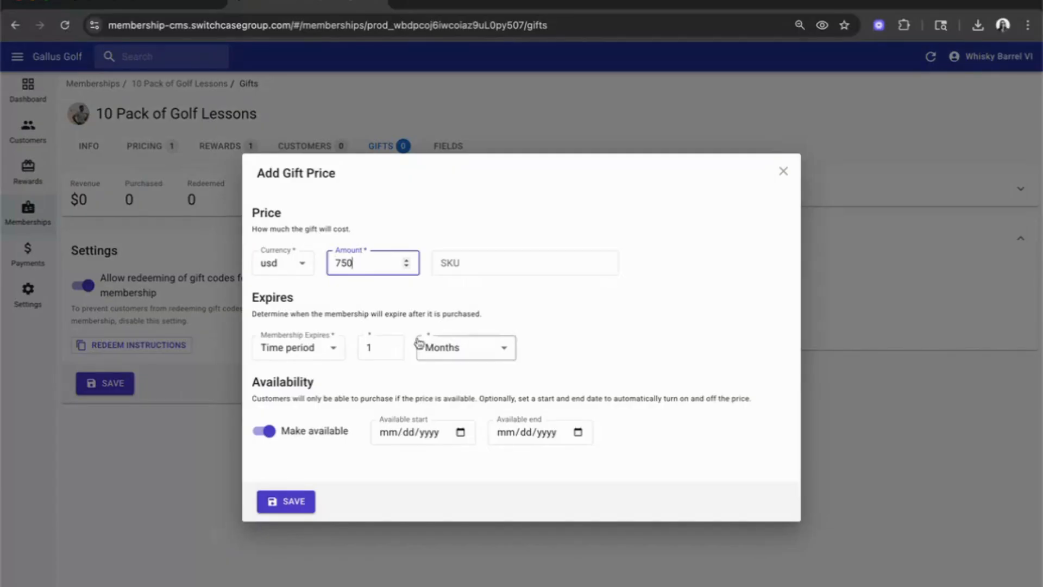
click(333, 356)
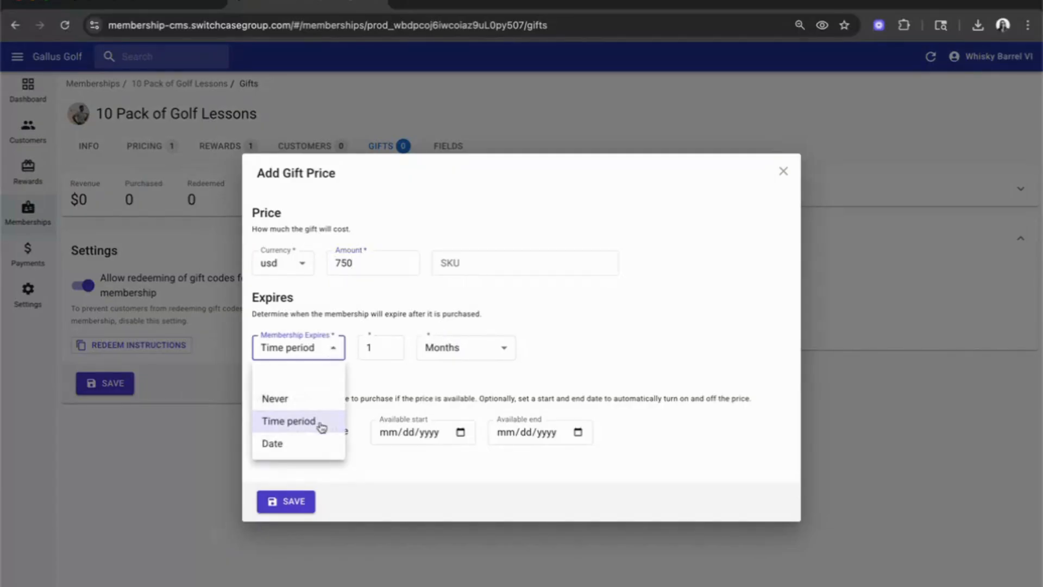
click(294, 445)
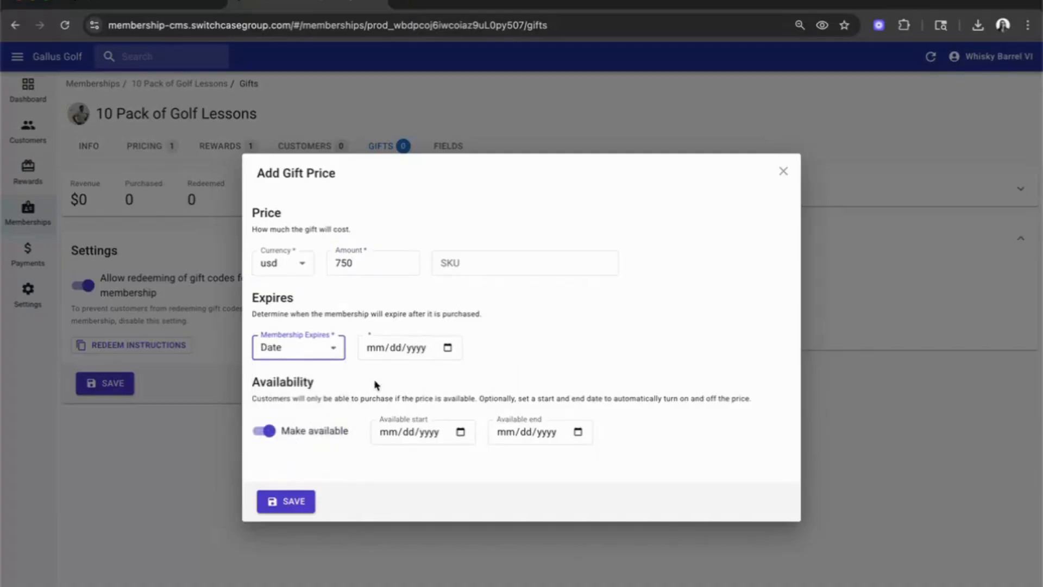
click(333, 350)
click(307, 422)
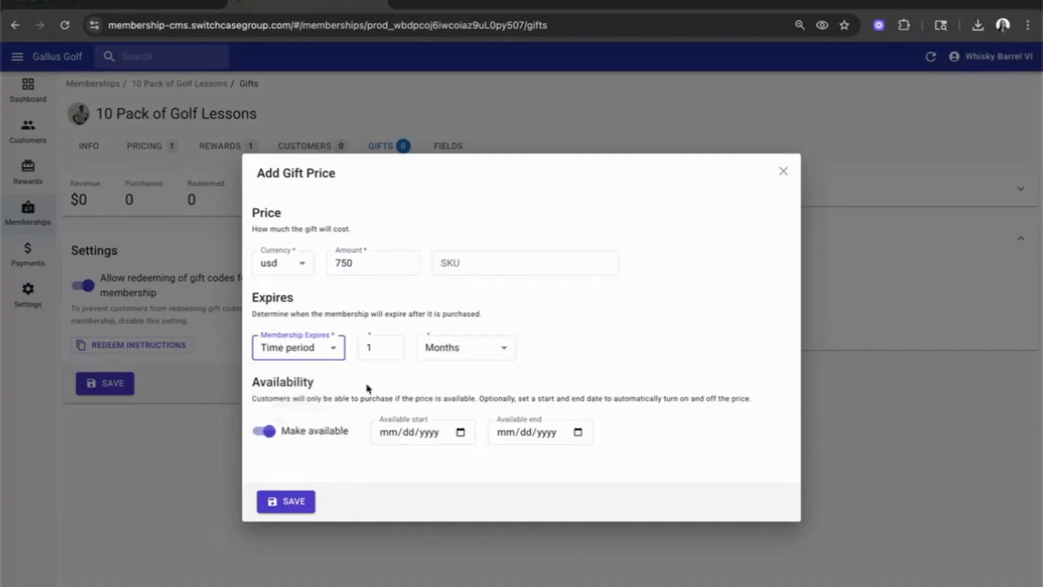
Set the gift membership to expire after a time period of 1 year and save the gift price
click(459, 353)
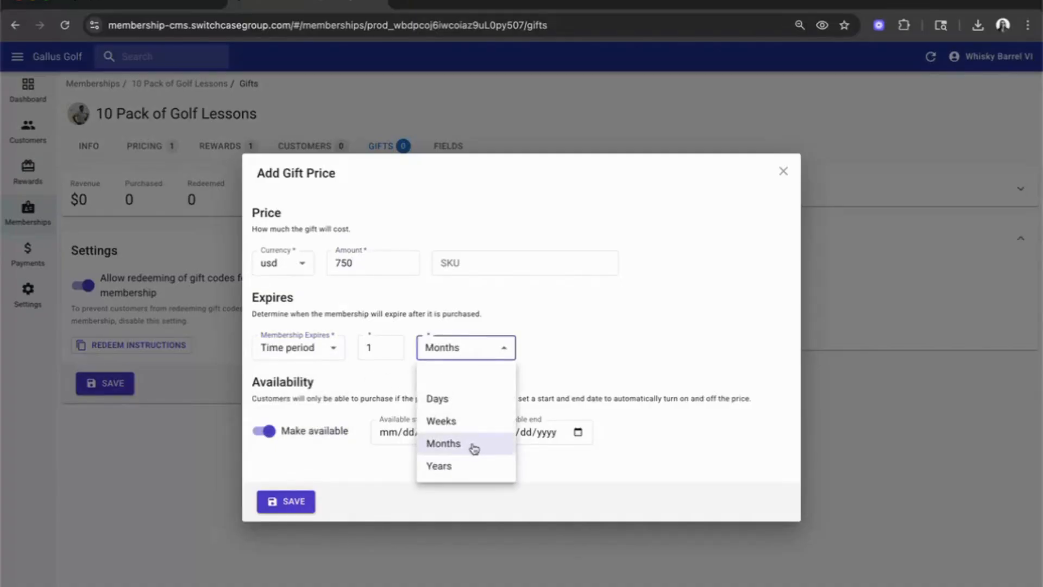
click(465, 471)
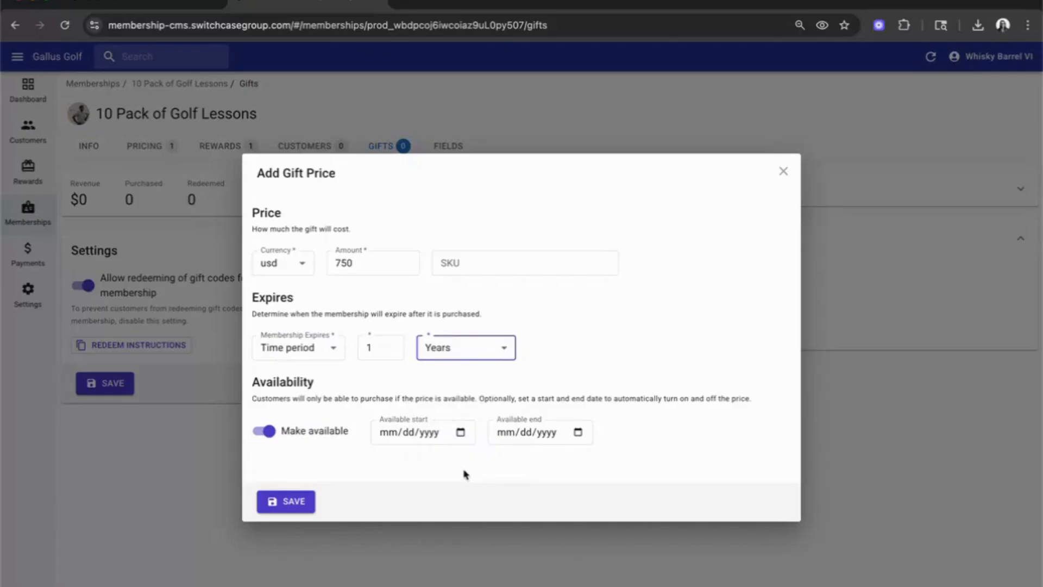
click(288, 501)
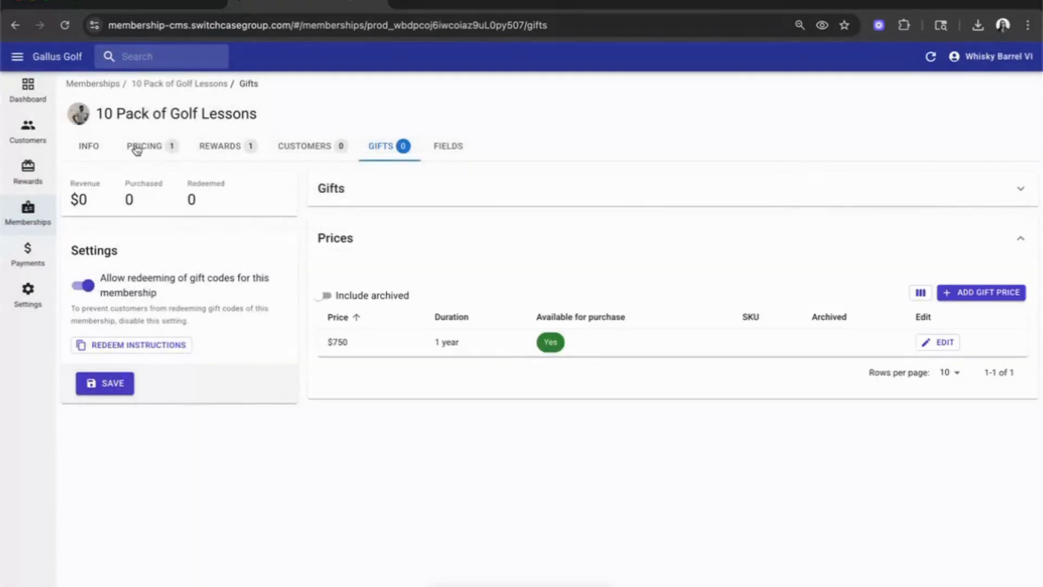
Check the membership's regular price and expiry, and return to its gifts with the gifts list expanded
click(135, 147)
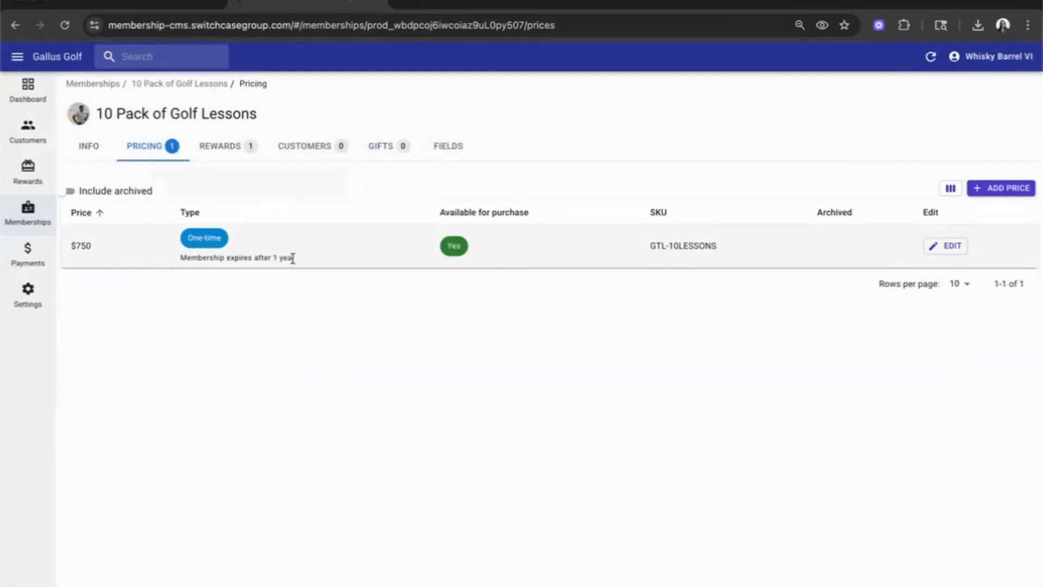
click(375, 151)
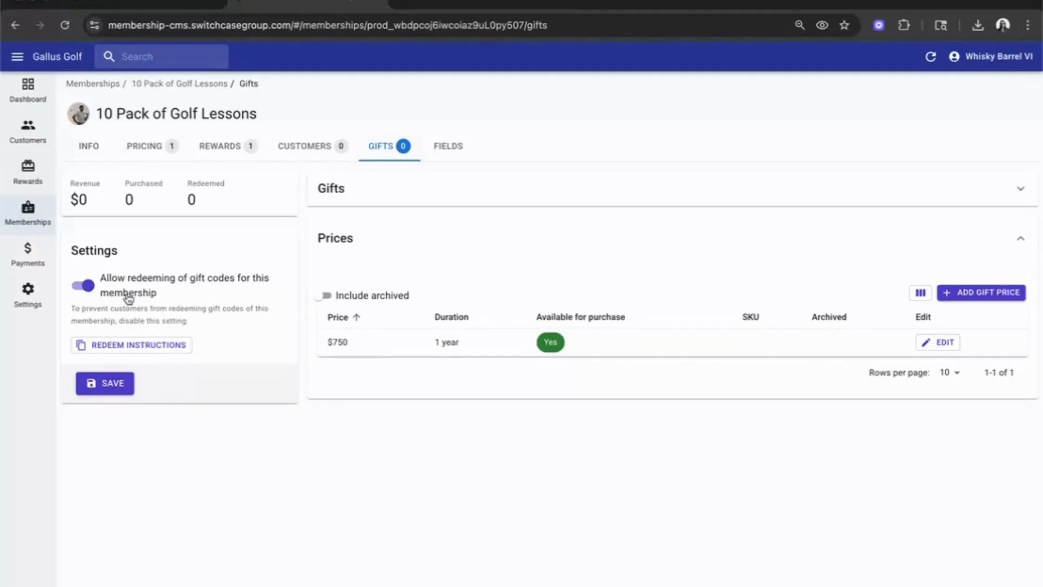
click(1016, 189)
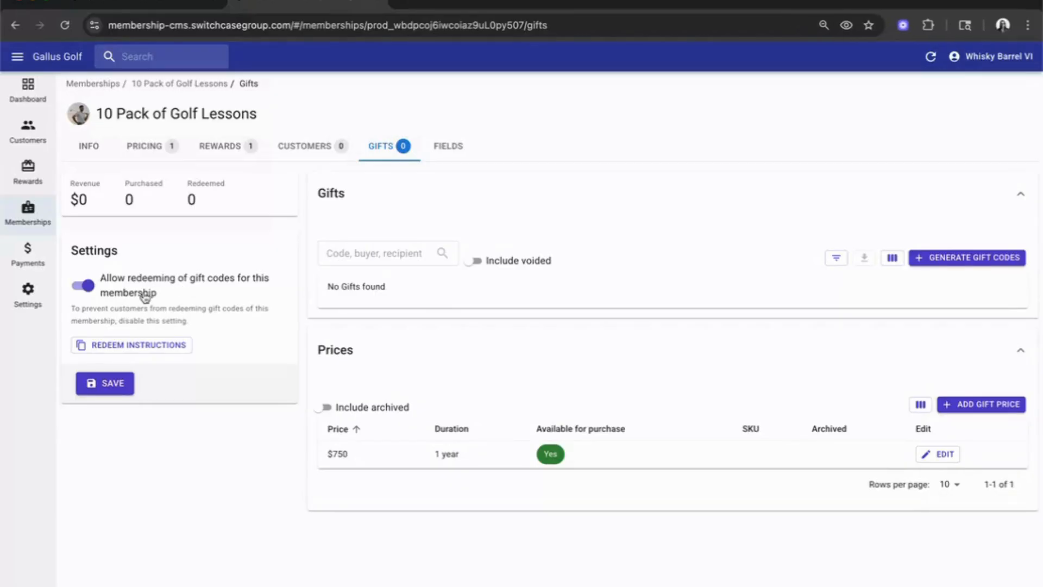
Switch gift code redemption for this membership off and back on
click(84, 286)
click(83, 286)
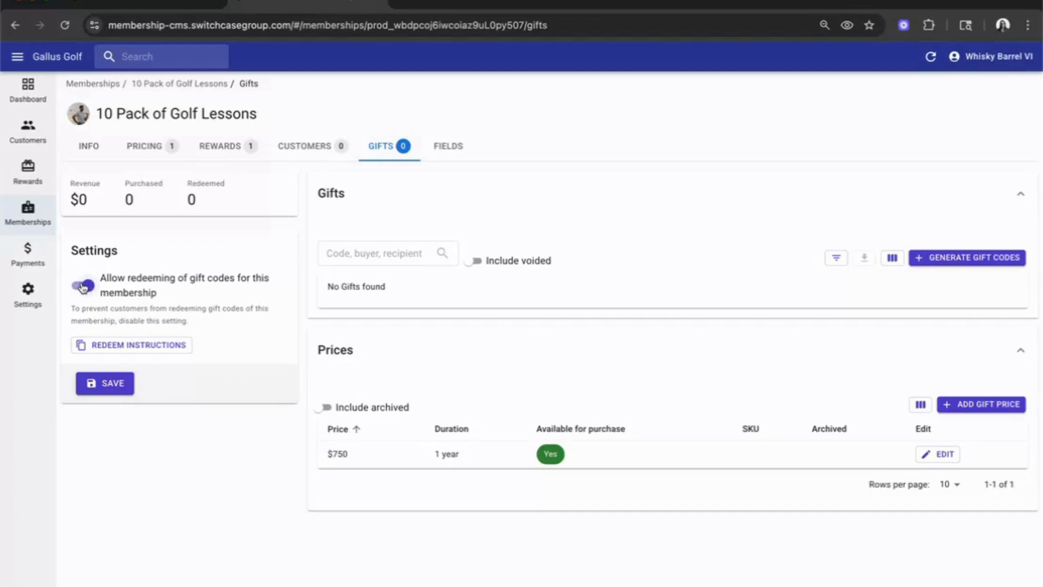
Generate 5 gift codes in a group named Charity A, with the membership expiring after 1 year
click(959, 258)
click(320, 259)
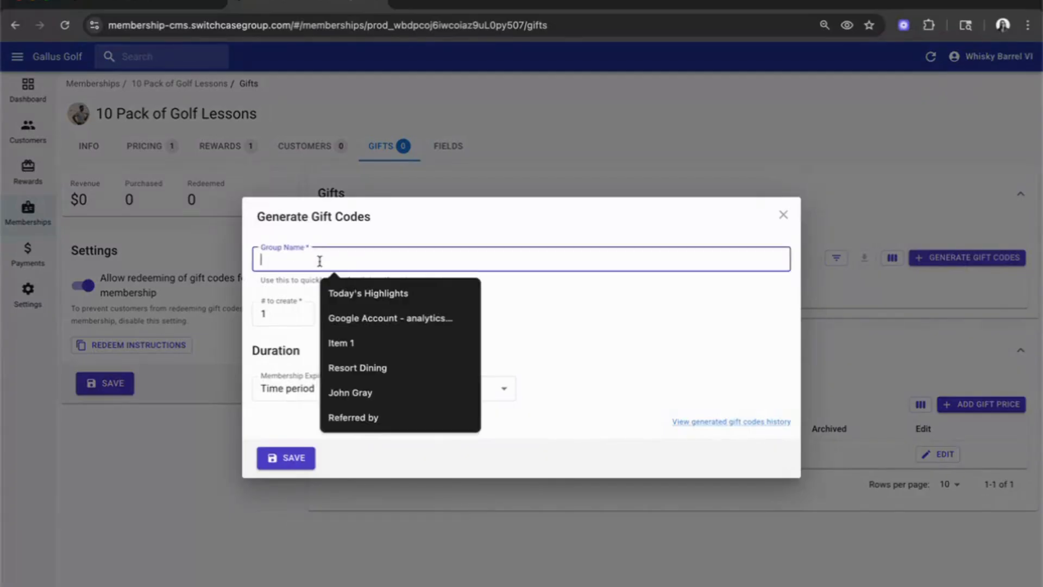
text(Char)
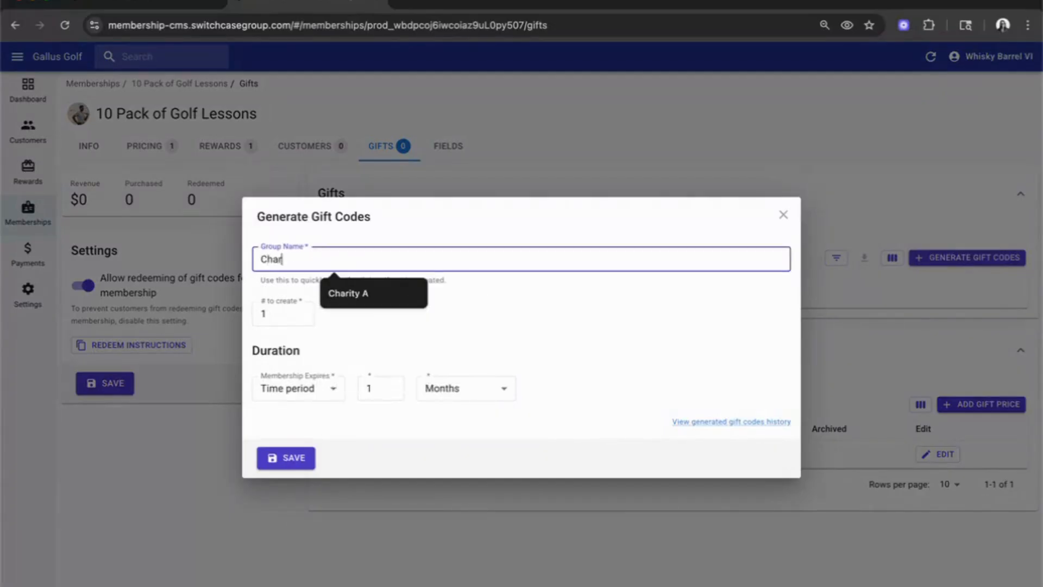
text(ity A)
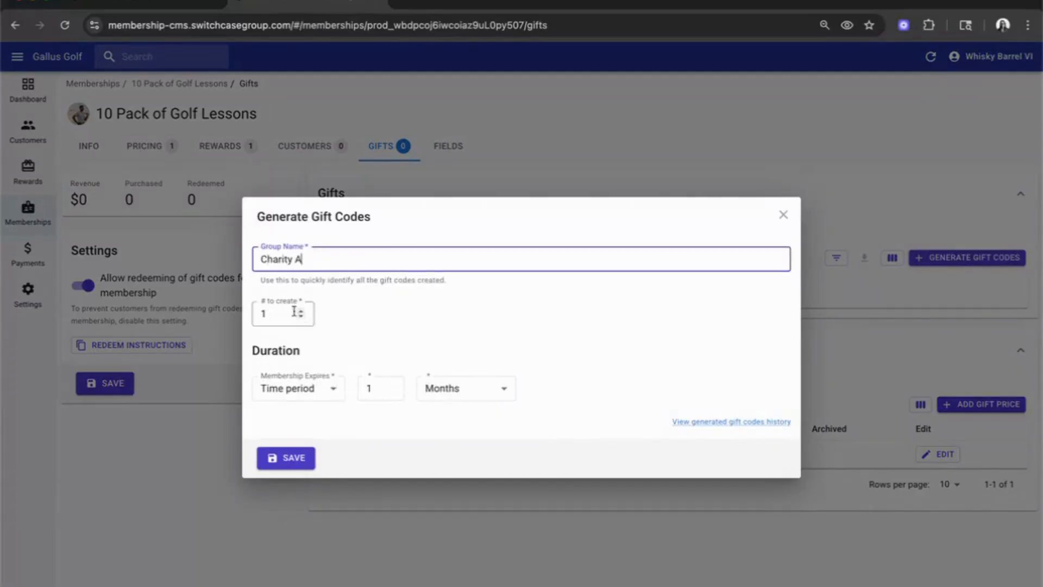
click(294, 311)
key(BackSpace)
text(5)
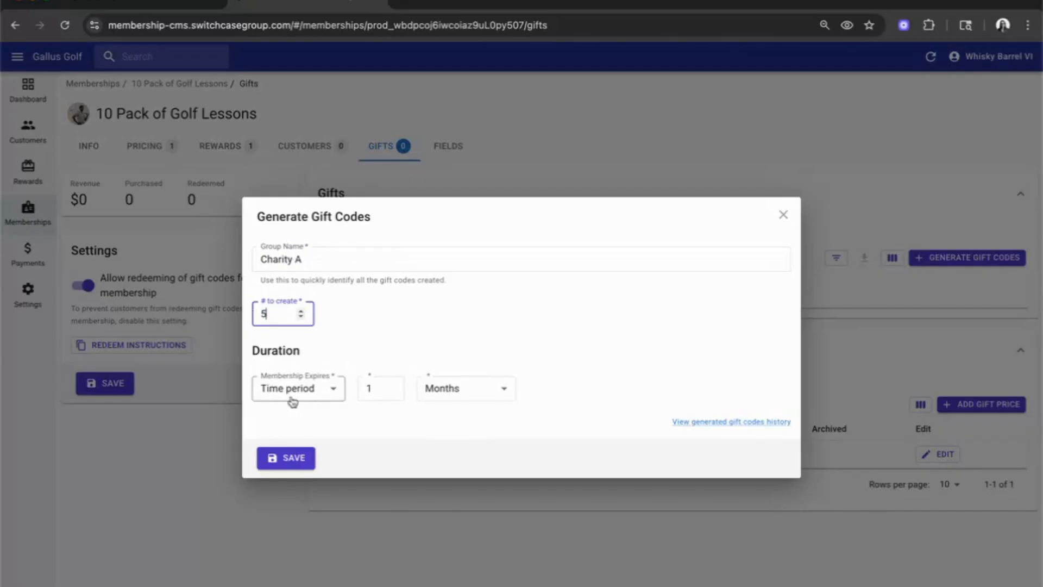
click(472, 394)
click(472, 508)
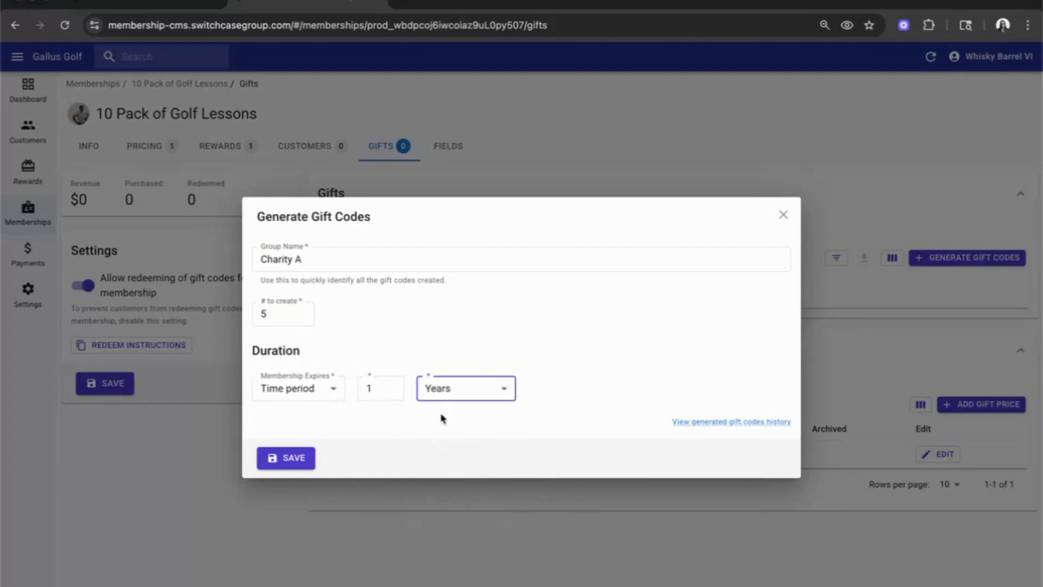
click(297, 458)
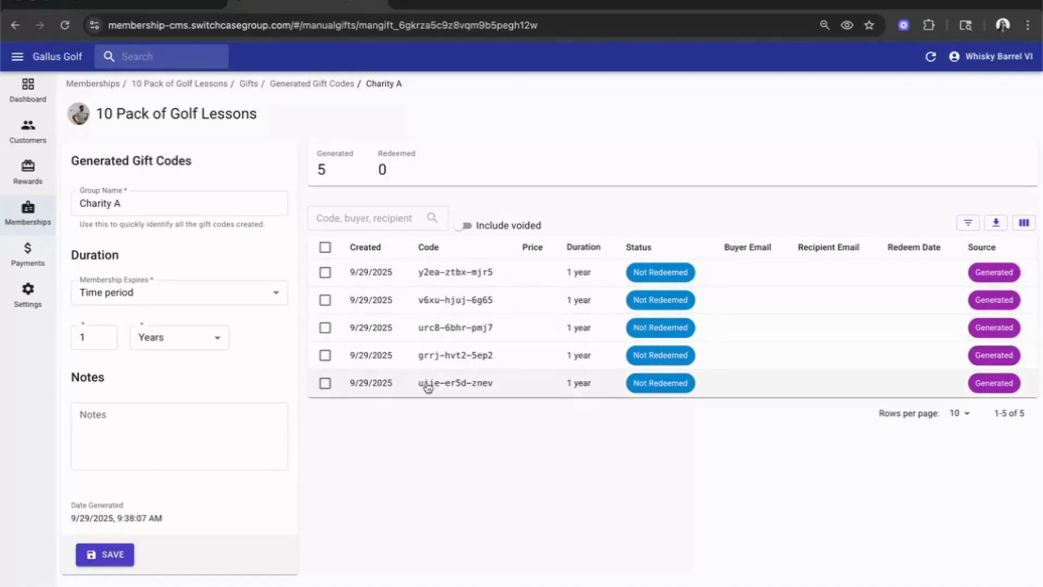
Open the Monthly Lesson Subscription membership and review its pricing
click(28, 214)
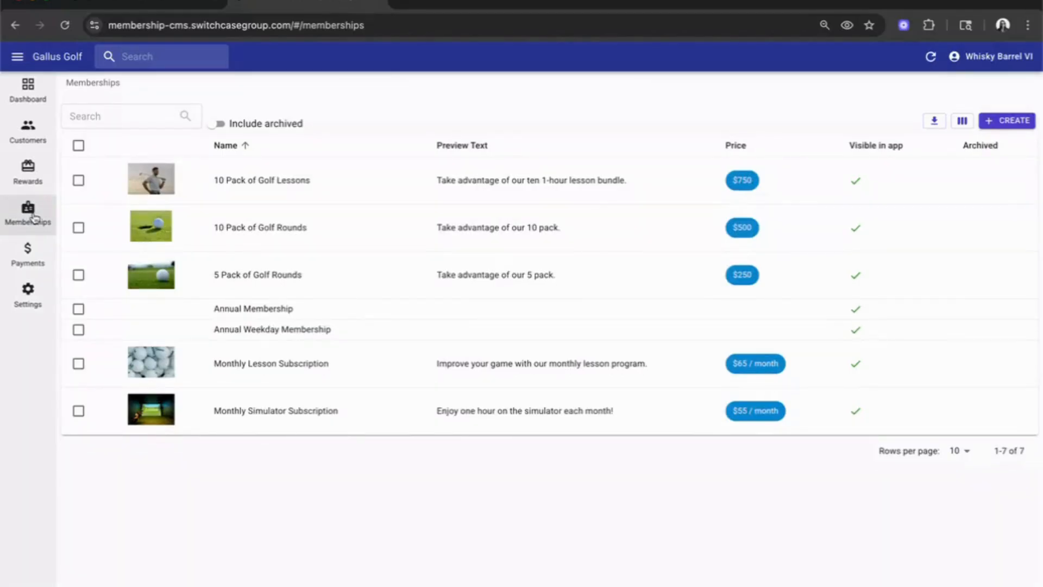
click(288, 377)
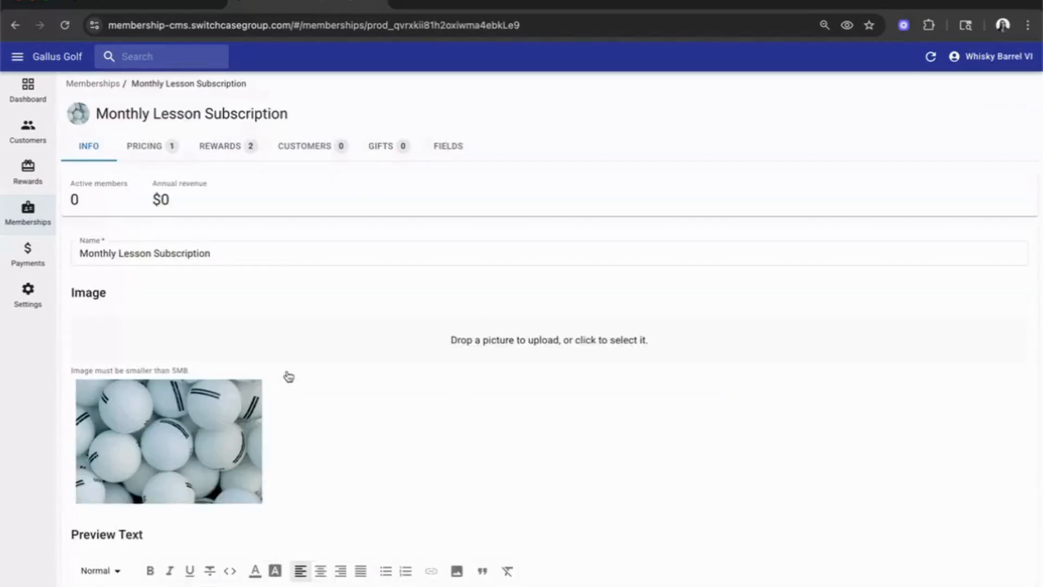
click(150, 156)
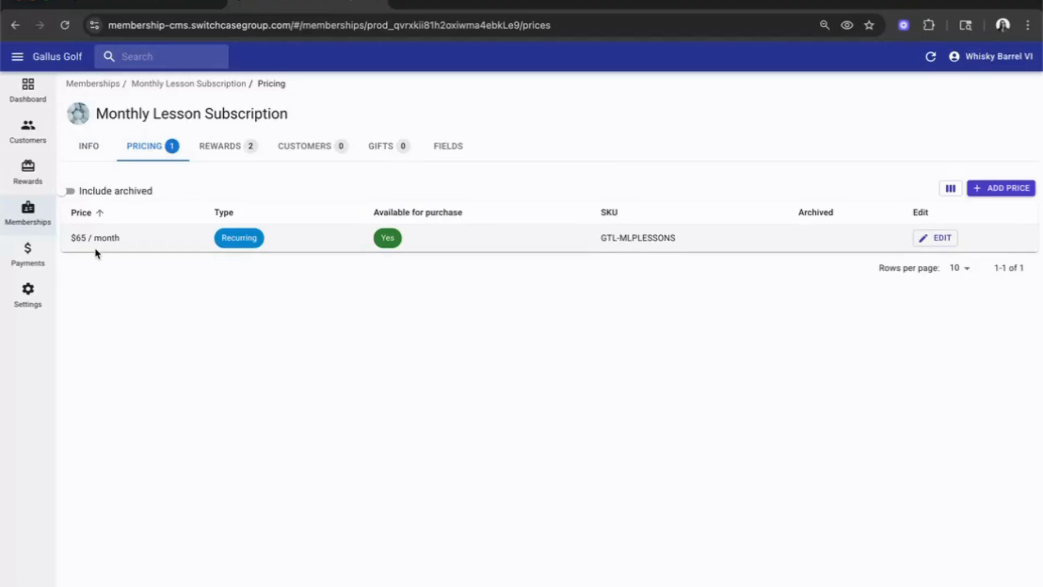
Add a gift price of 65 USD to the Monthly Lesson Subscription, with the membership expiring after 1 month
click(380, 152)
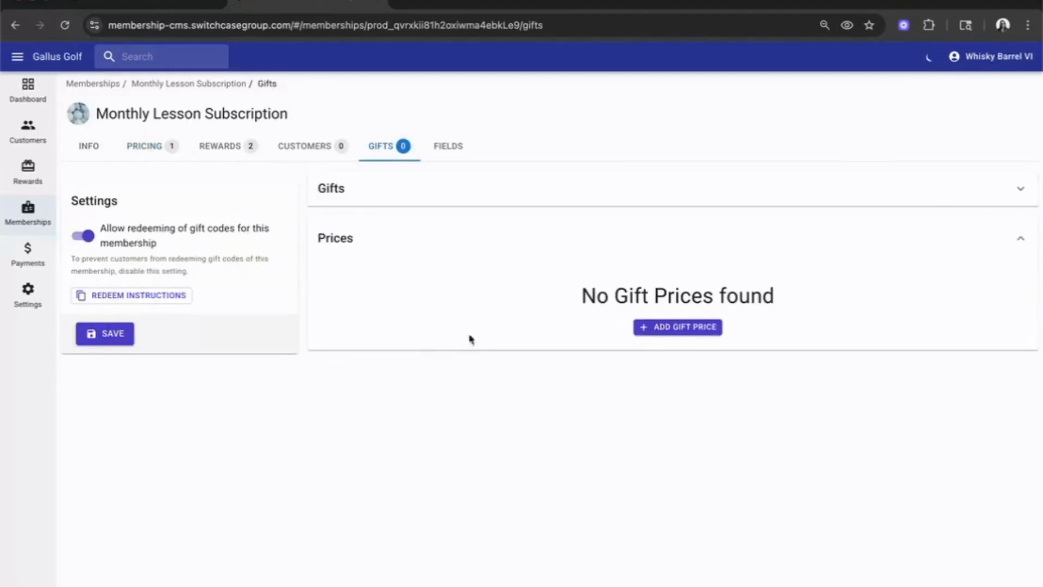
click(1023, 196)
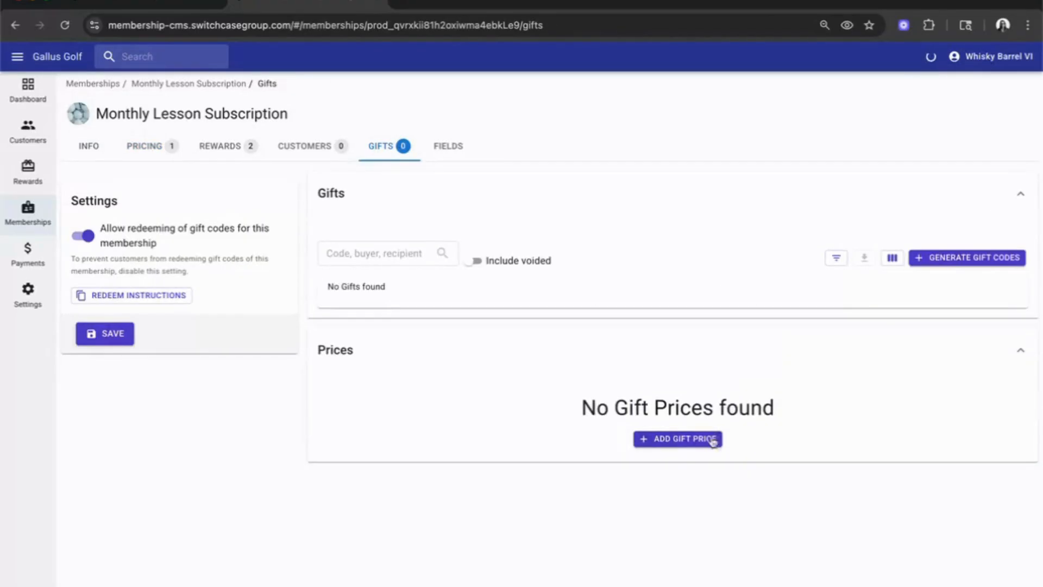
click(682, 441)
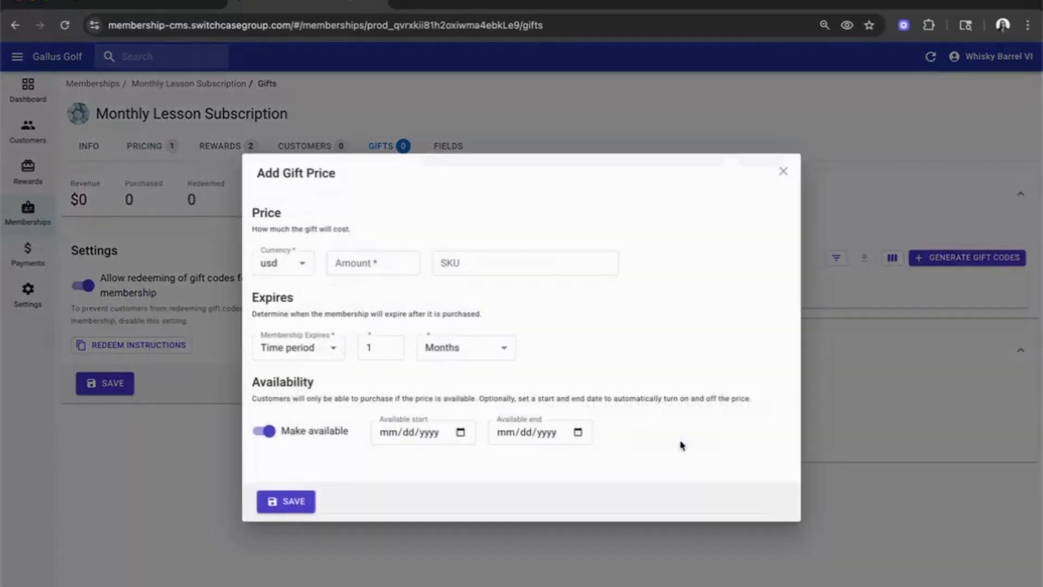
click(365, 264)
text(65)
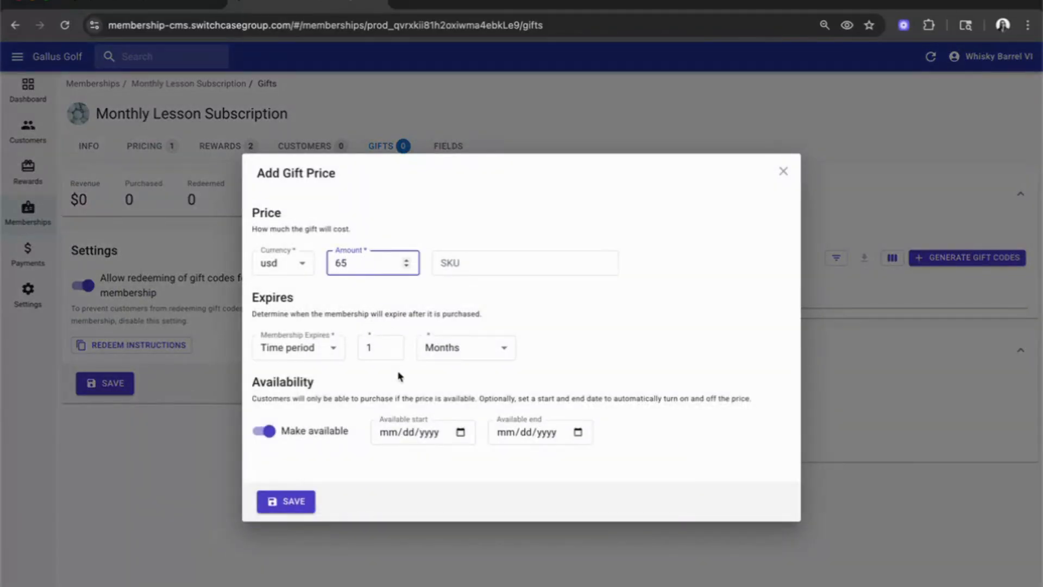
click(289, 502)
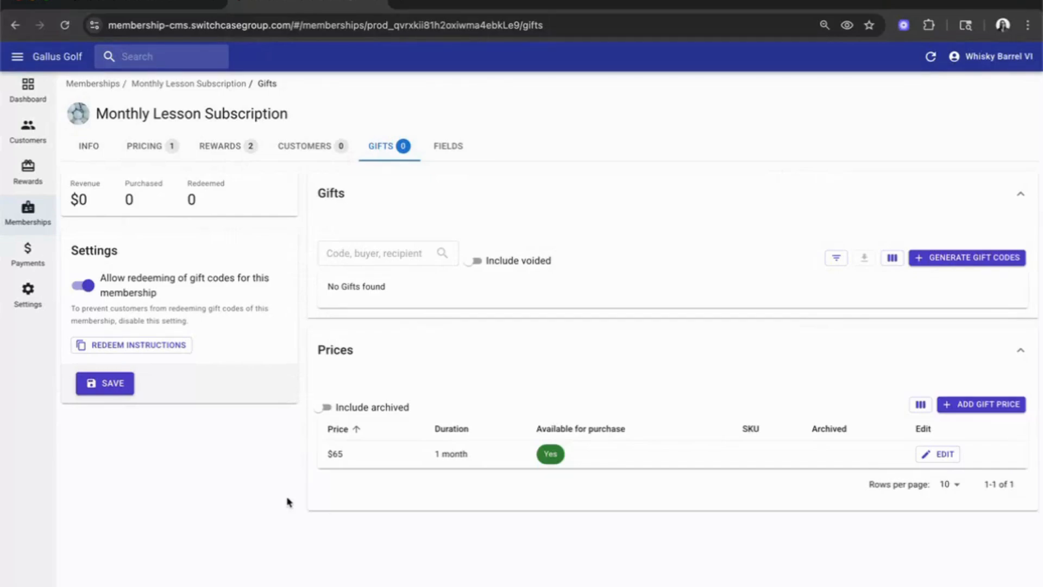
Add a second gift price of 130 USD for the subscription, with the membership expiring after 2 months
click(1004, 405)
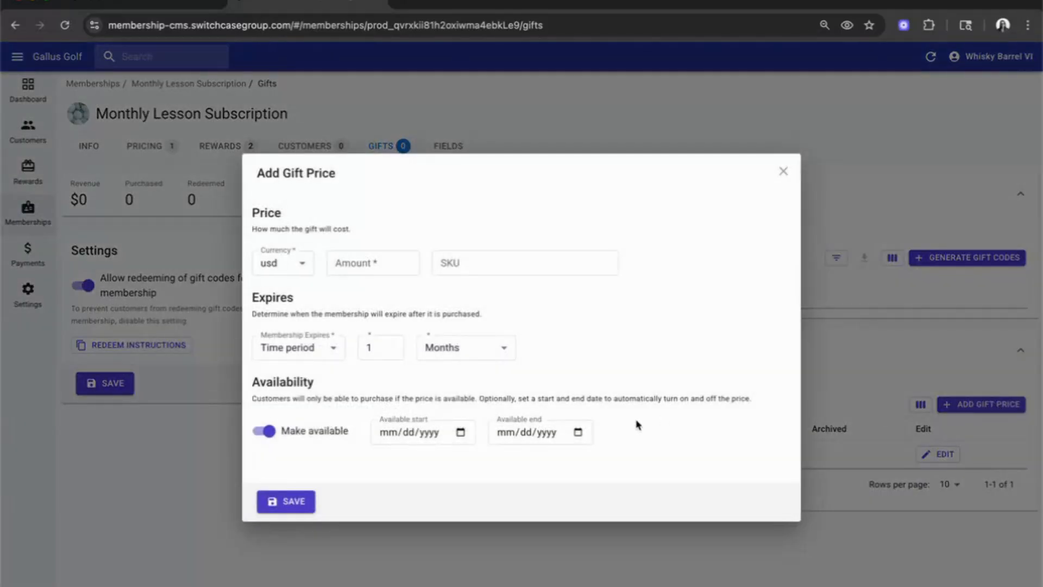
click(365, 269)
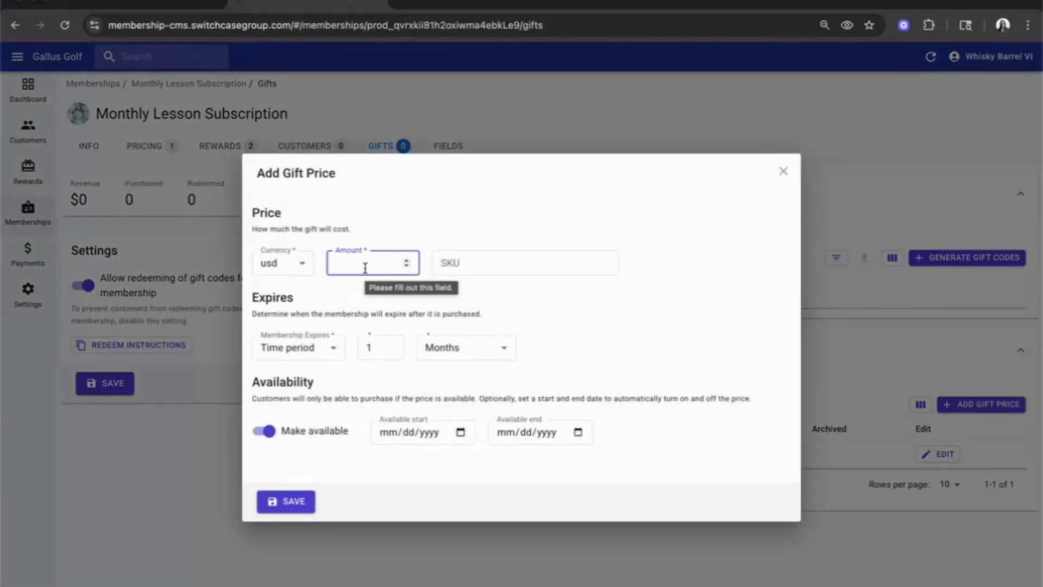
text(130)
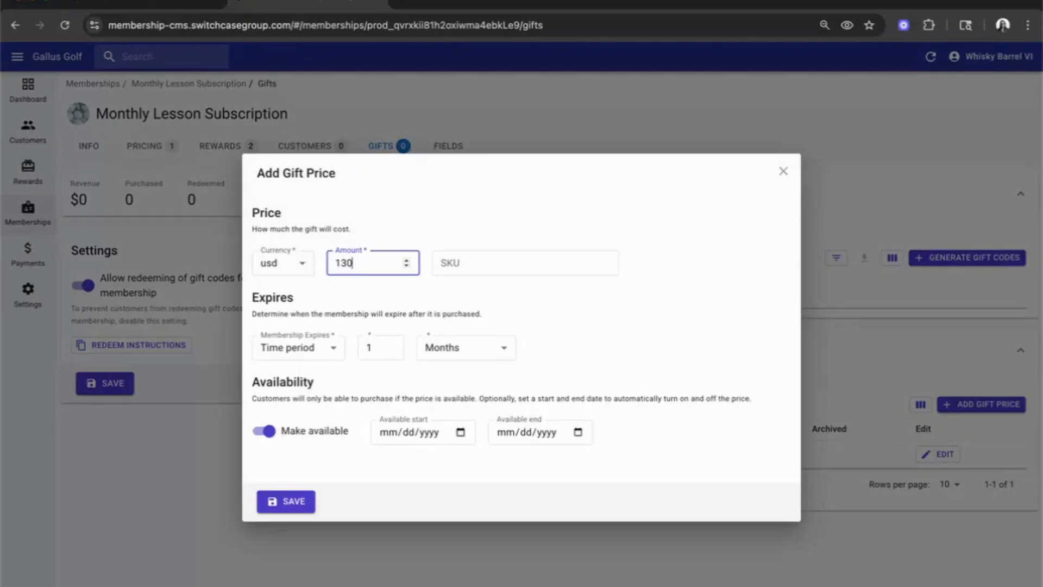
click(381, 350)
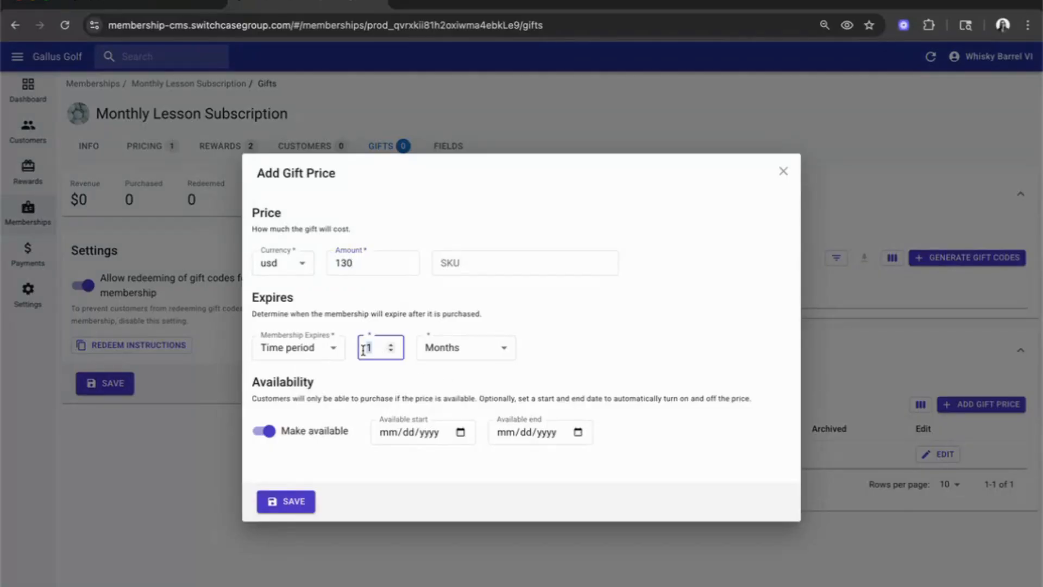
key(BackSpace)
text(2)
click(293, 502)
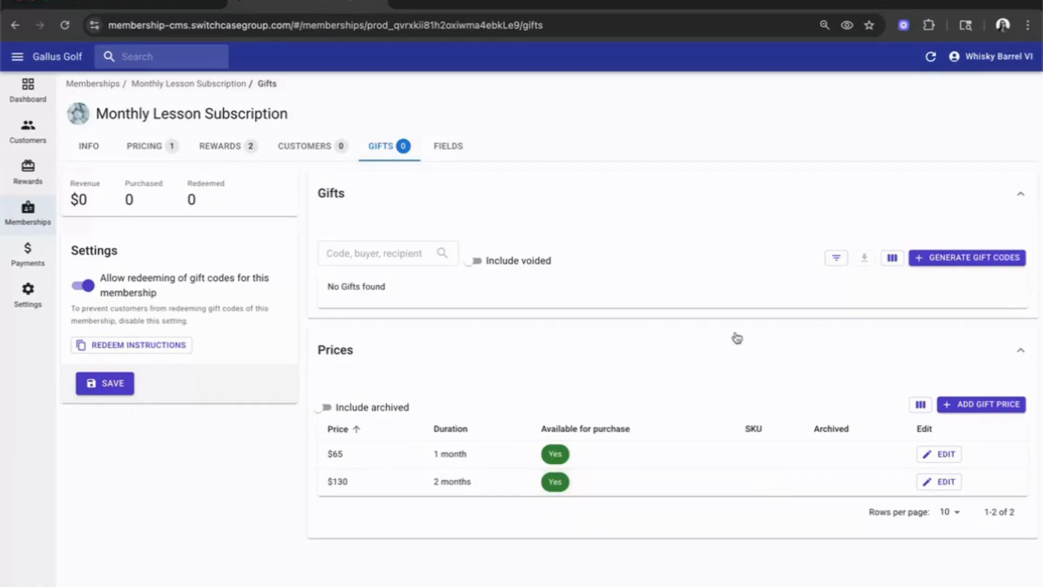
Review the gift code generation form for this subscription and close it without generating codes
click(948, 260)
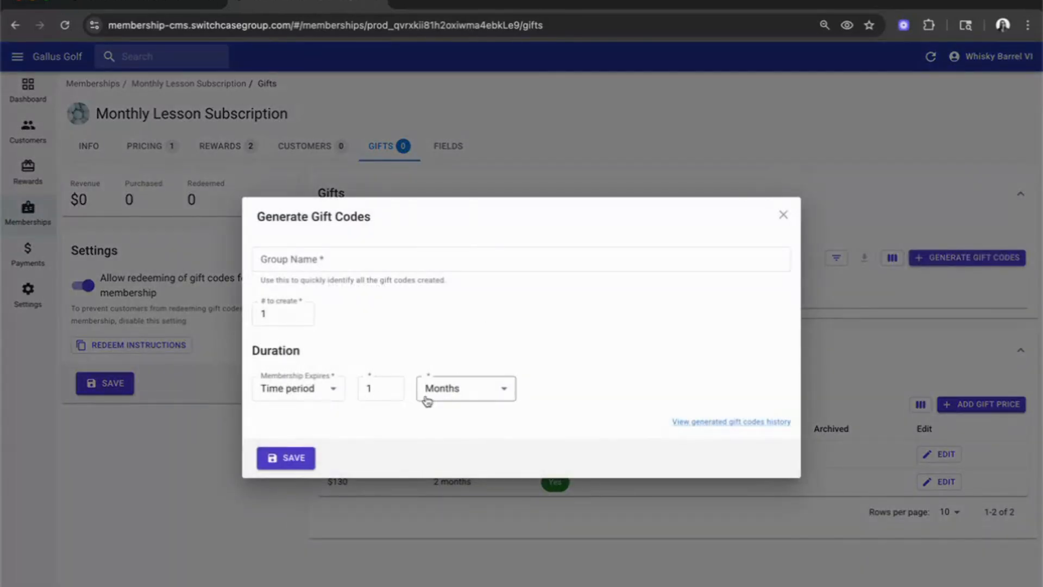
click(784, 216)
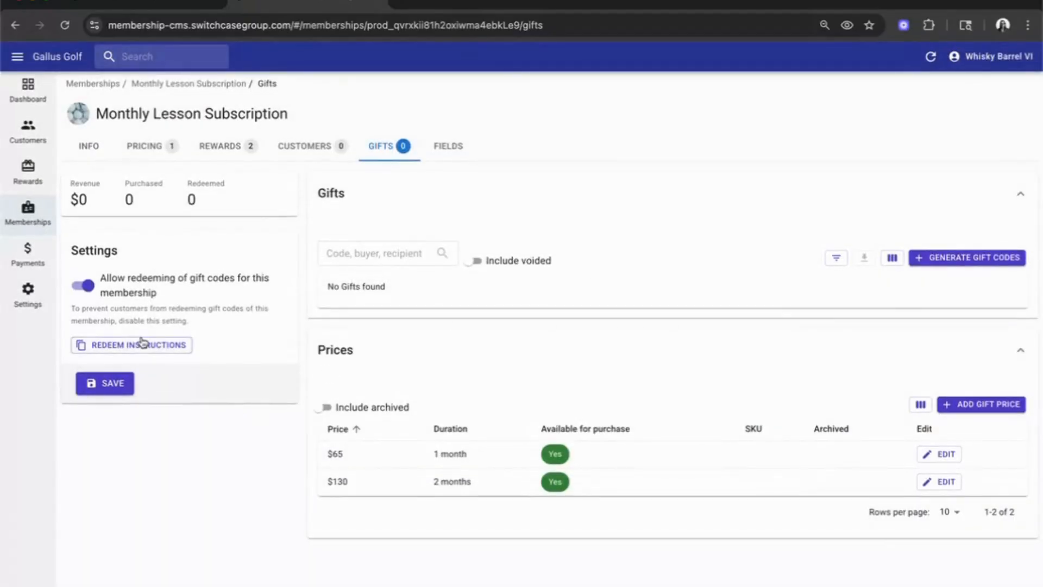